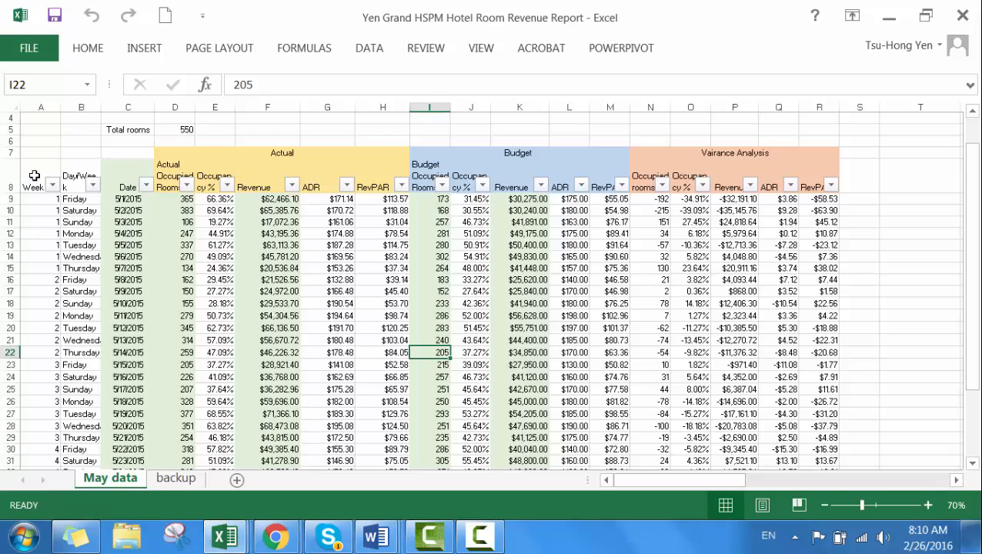
Step: Create a PivotTable from the room revenue range A8:R39, placed on the existing May data worksheet at cell U8
{"action": "left_click", "coordinate": [34, 175]}
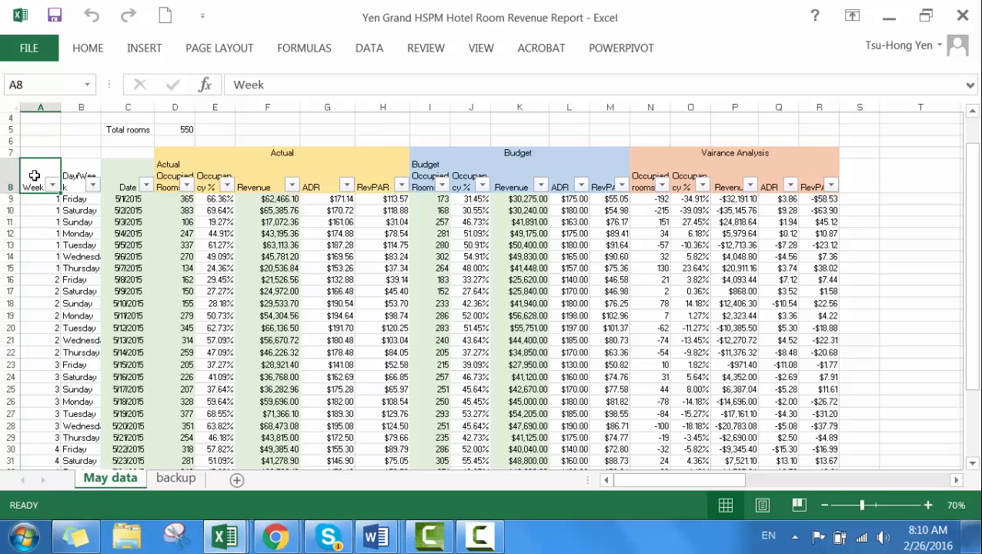
{"action": "left_click_drag", "start_coordinate": [34, 175], "coordinate": [282, 428]}
{"action": "left_click_drag", "start_coordinate": [774, 480], "coordinate": [647, 482]}
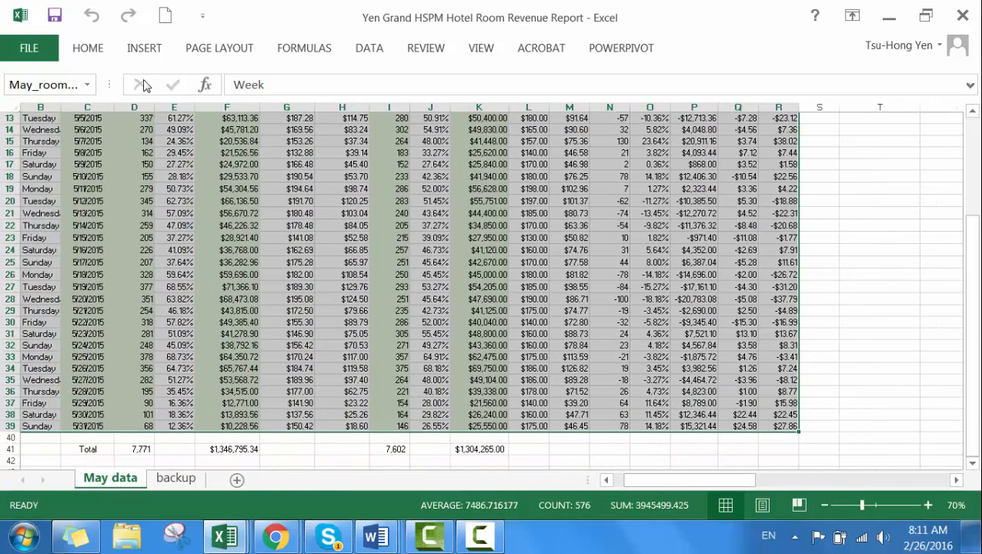
{"action": "left_click", "coordinate": [142, 53]}
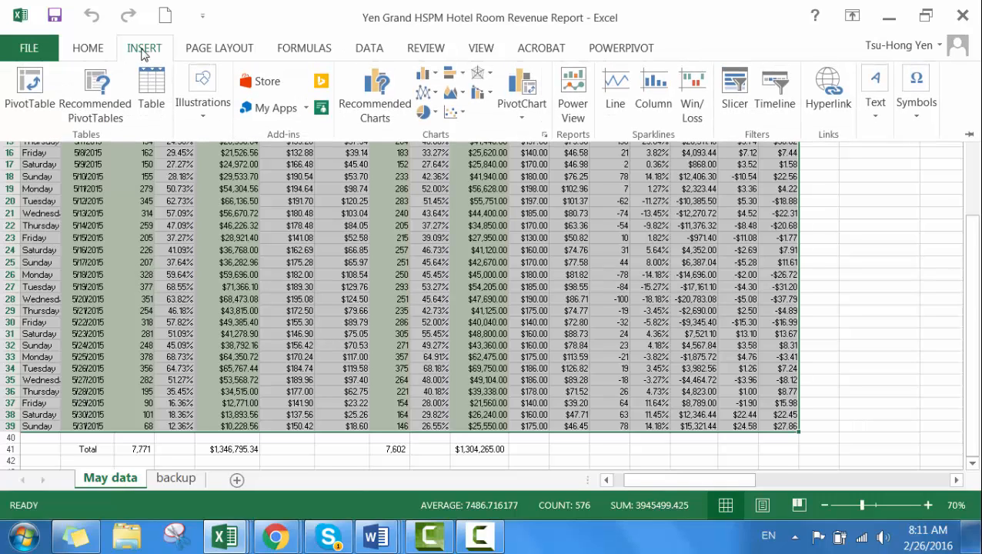
{"action": "left_click", "coordinate": [29, 88]}
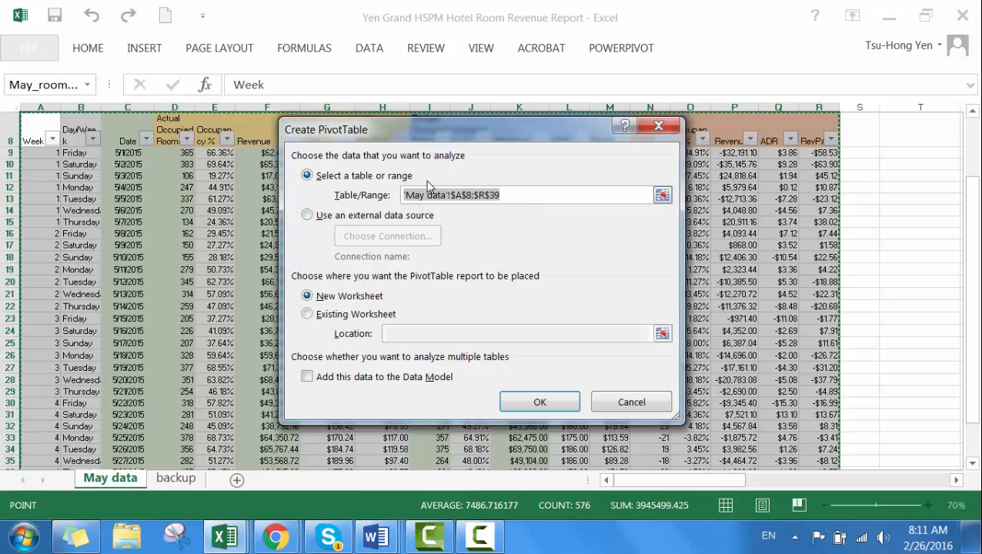
{"action": "left_click", "coordinate": [308, 315]}
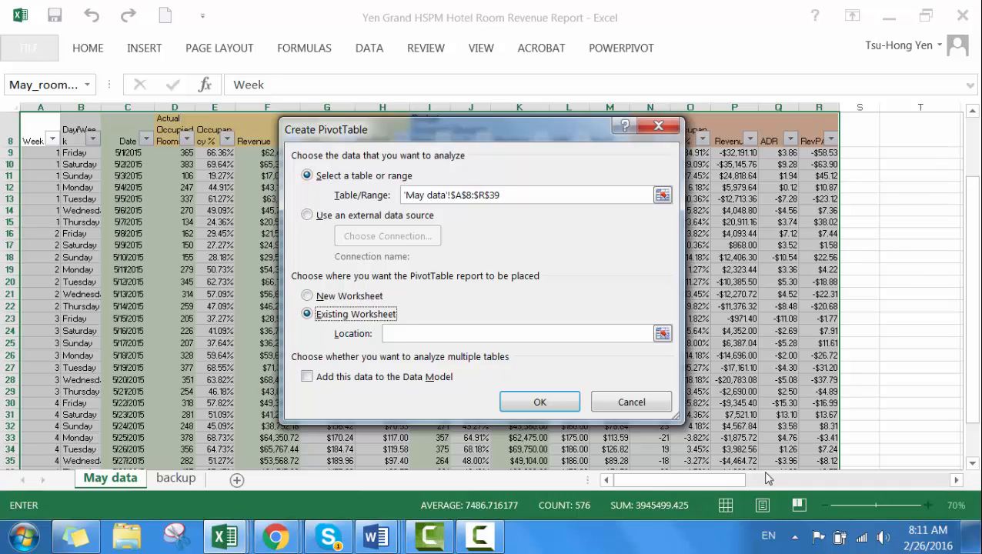
{"action": "left_click_drag", "start_coordinate": [745, 481], "coordinate": [760, 480]}
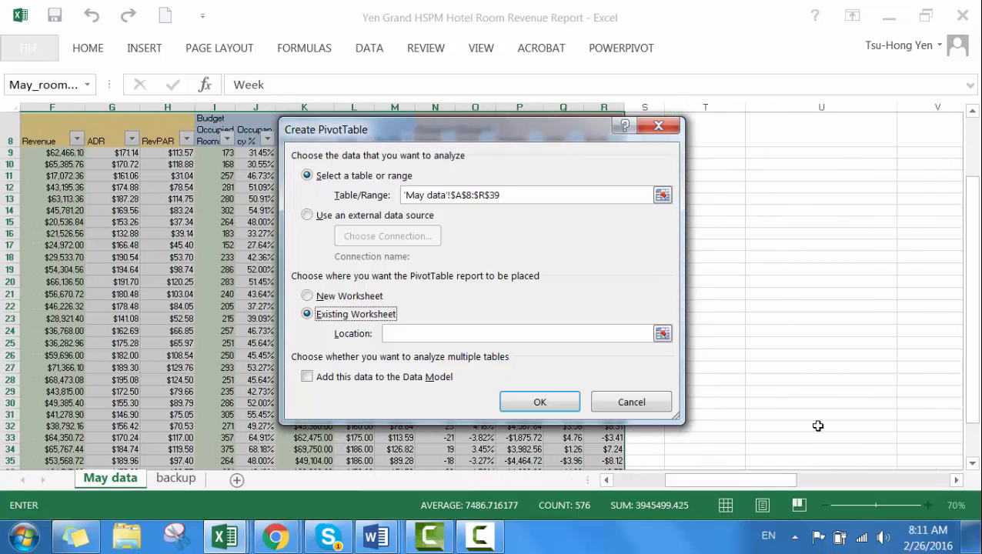
{"action": "left_click", "coordinate": [859, 132]}
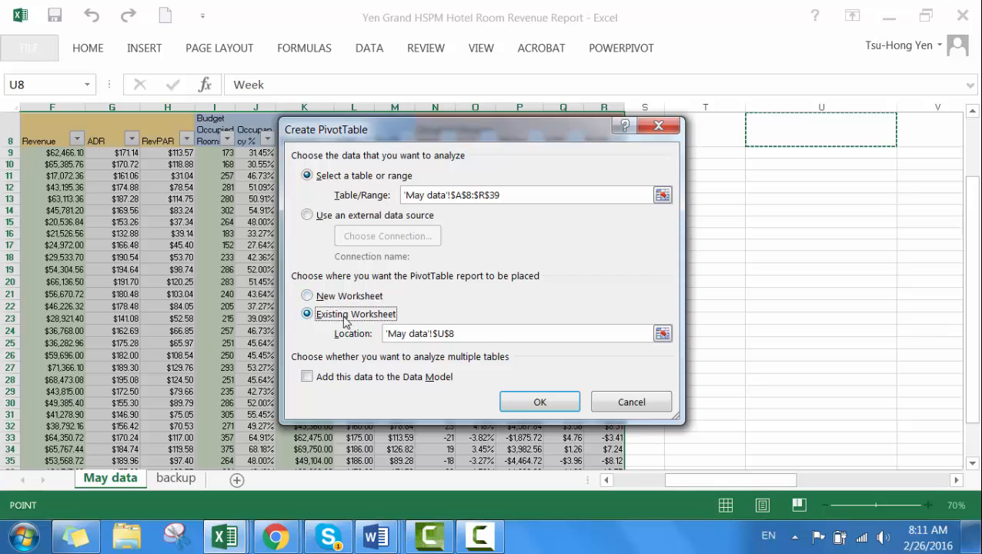
{"action": "left_click", "coordinate": [539, 403]}
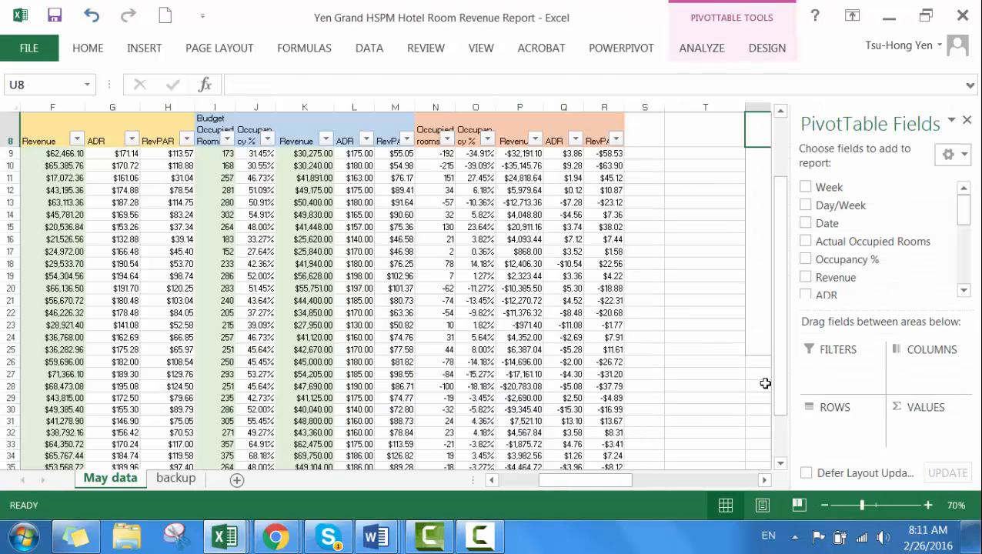
Step: Build the pivot table at U8 with Day/Week as rows and the sums of Actual Occupied Rooms and Revenue as values
{"action": "left_click", "coordinate": [763, 483]}
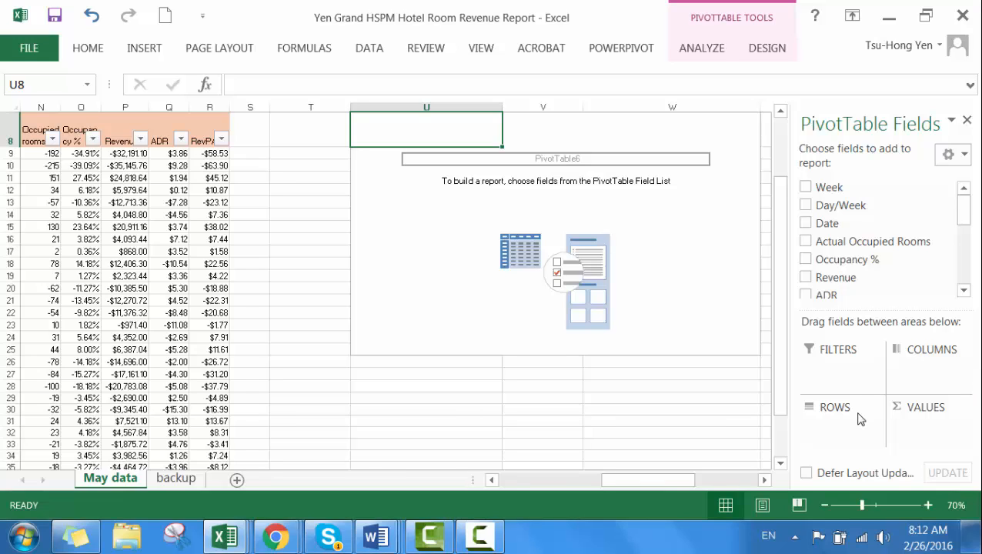
{"action": "left_click", "coordinate": [806, 207]}
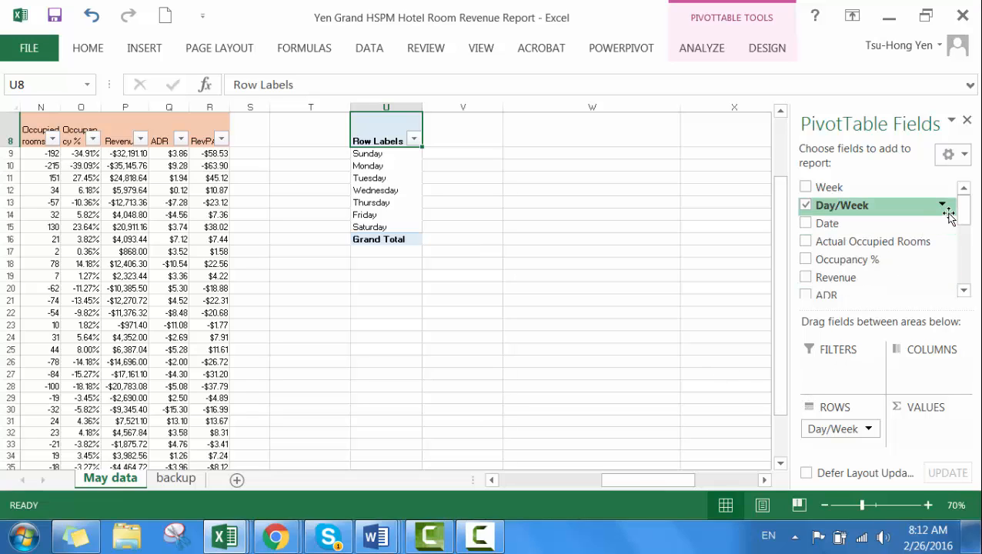
{"action": "left_click_drag", "start_coordinate": [966, 214], "coordinate": [966, 217]}
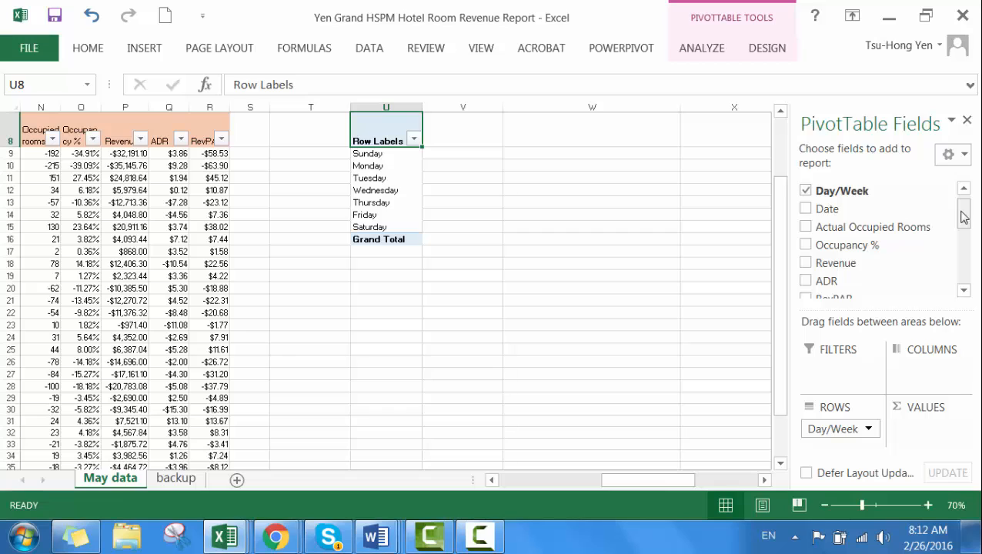
{"action": "left_click", "coordinate": [805, 229]}
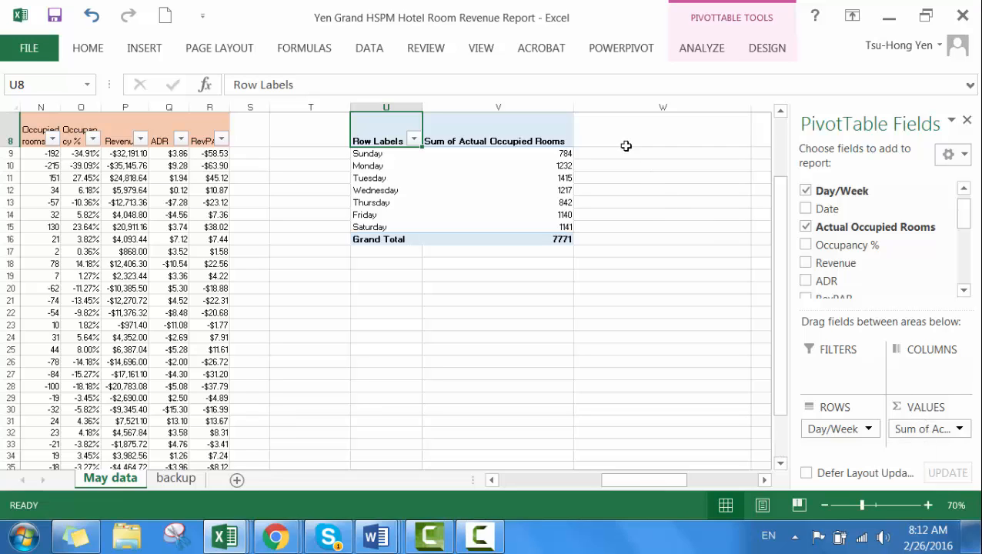
{"action": "left_click_drag", "start_coordinate": [576, 108], "coordinate": [509, 116]}
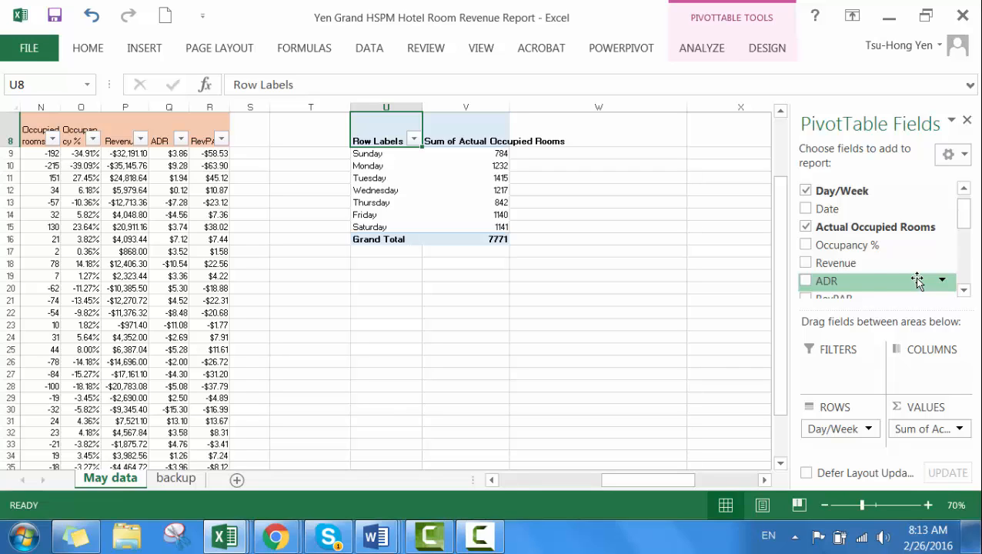
{"action": "left_click", "coordinate": [806, 263]}
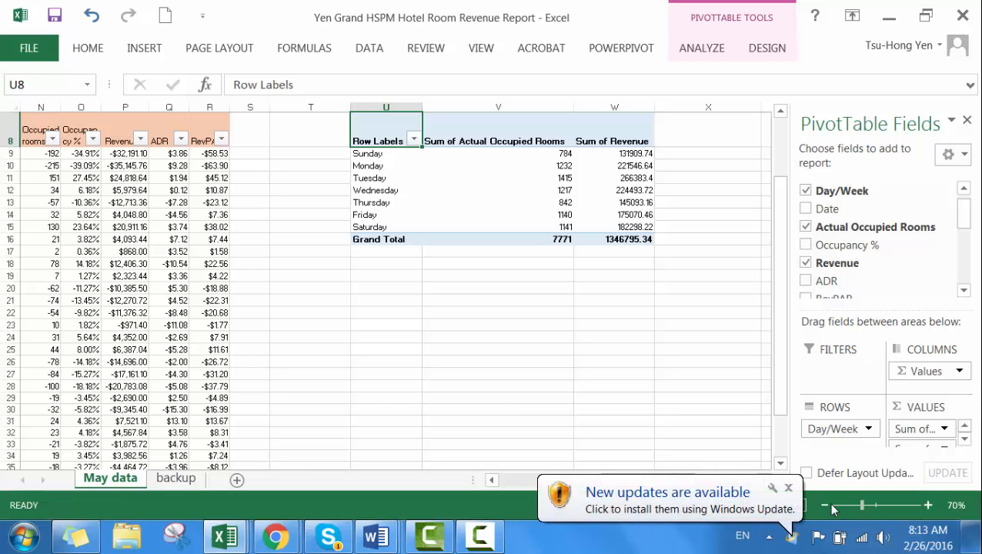
{"action": "left_click", "coordinate": [826, 505]}
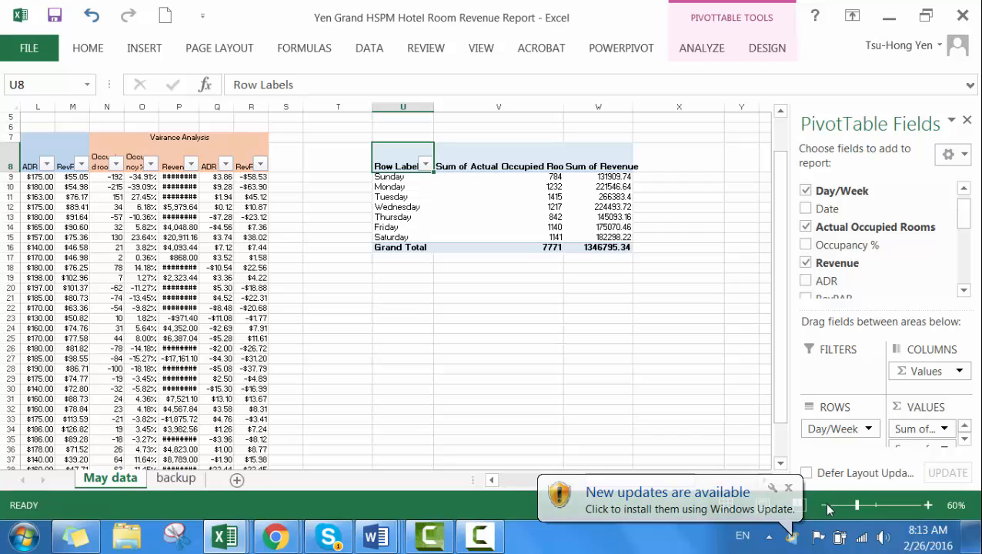
{"action": "key", "text": "ctrl+z"}
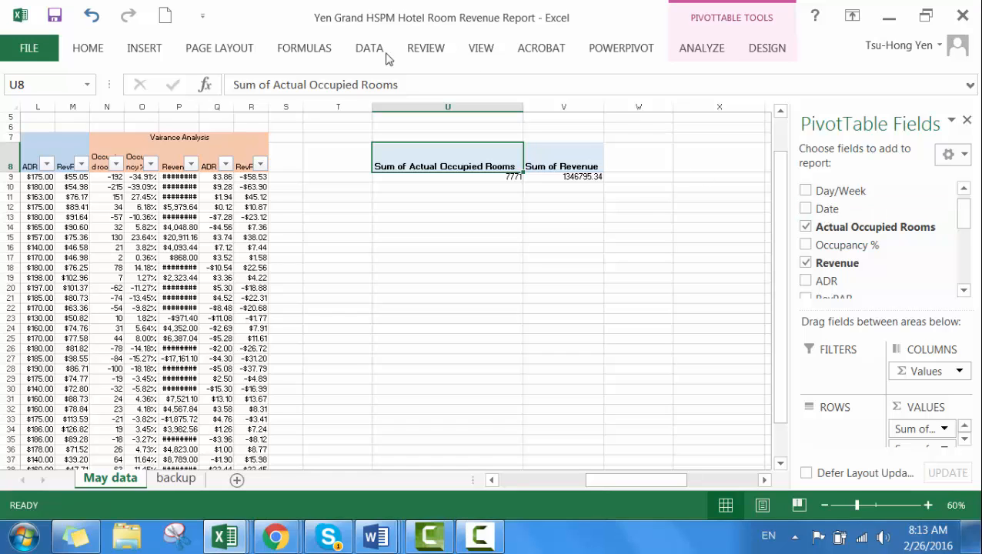
{"action": "left_click", "coordinate": [91, 15]}
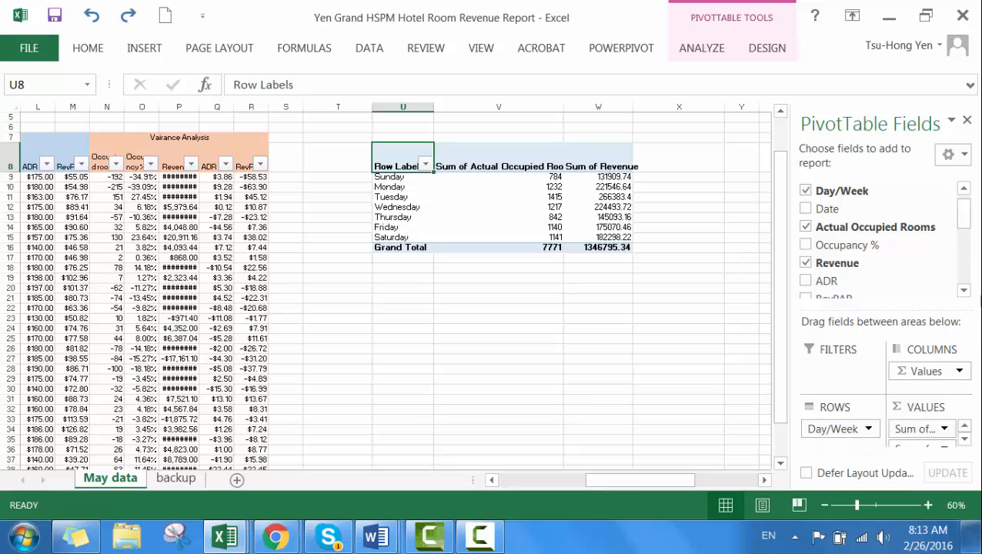
{"action": "left_click", "coordinate": [398, 309]}
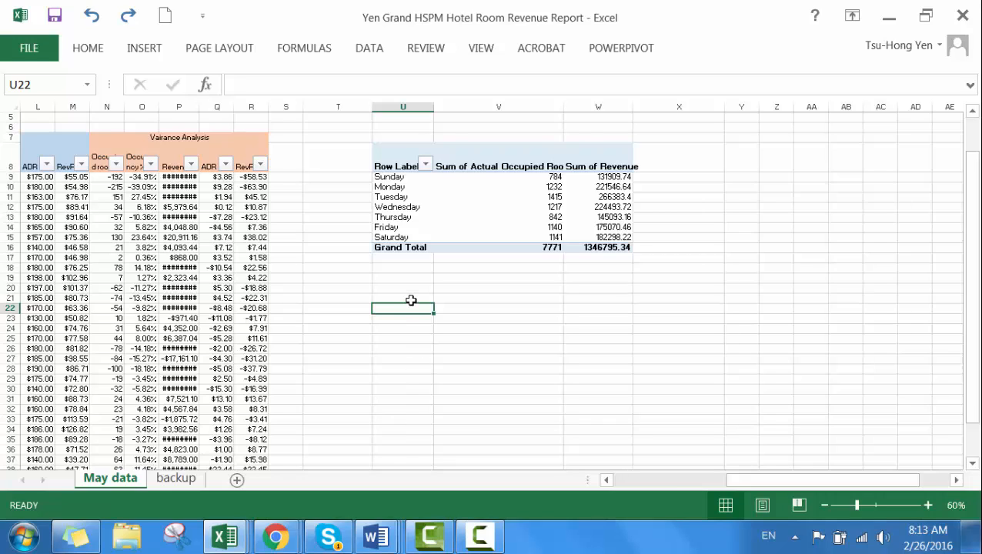
{"action": "left_click", "coordinate": [144, 51]}
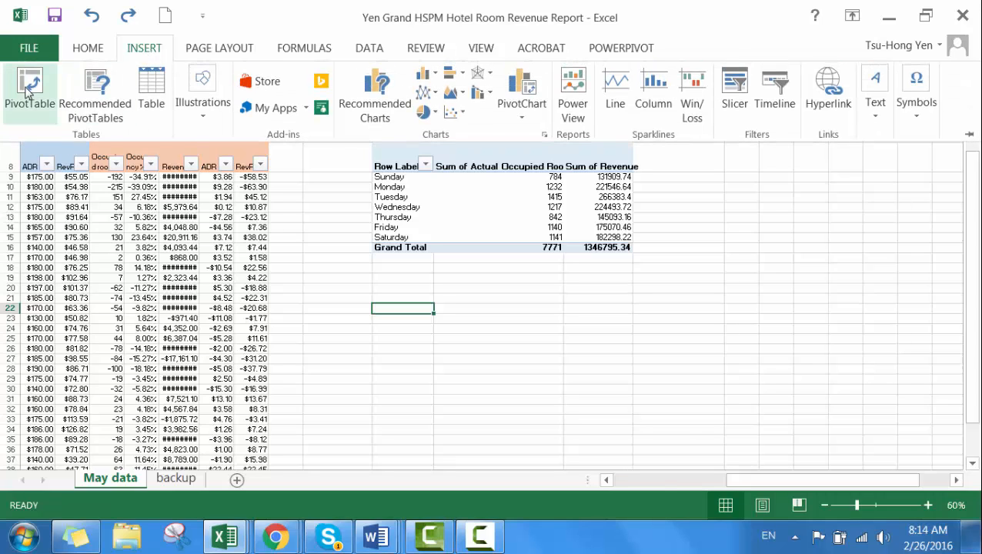
{"action": "left_click", "coordinate": [28, 90]}
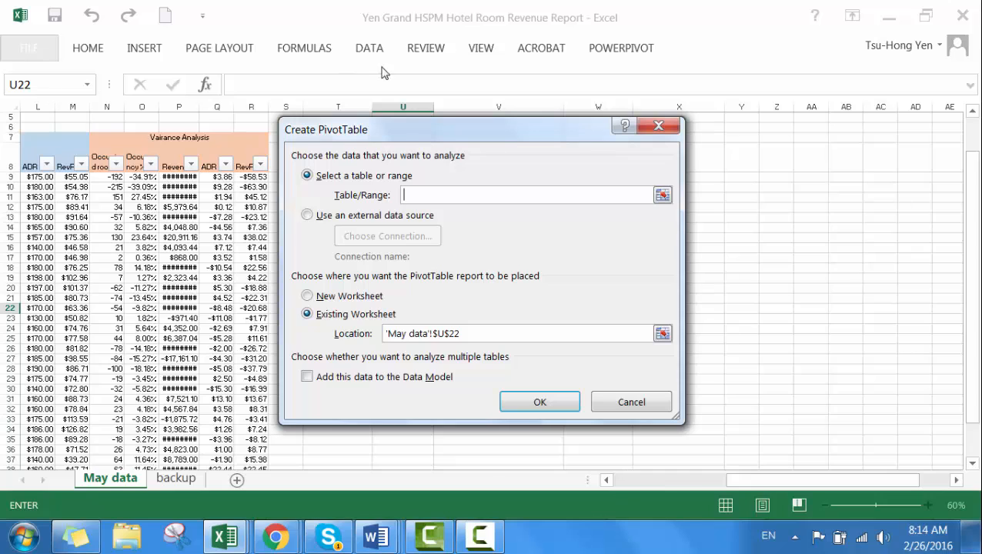
{"action": "left_click", "coordinate": [630, 401]}
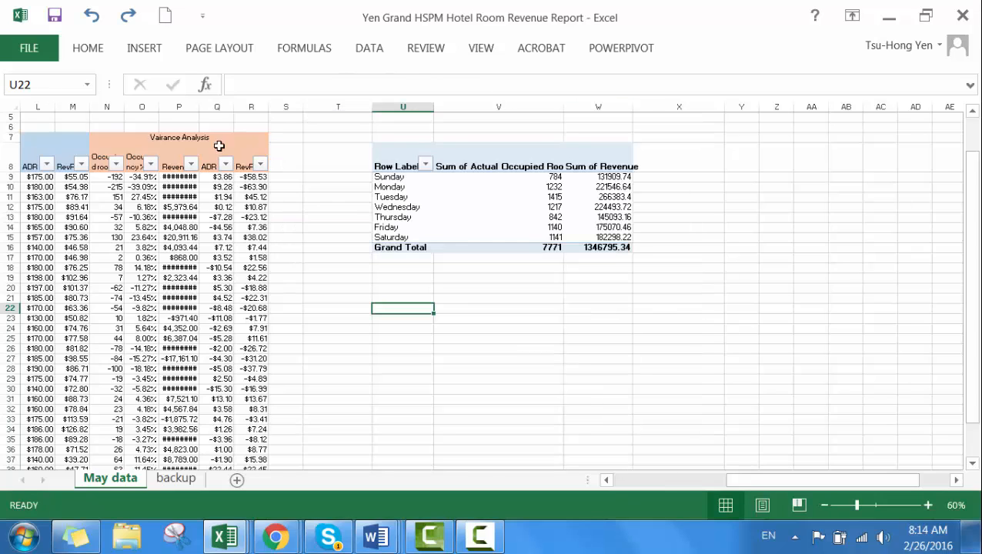
Step: Create a second PivotTable from the May data range A8:R39 on the existing worksheet at cell U22
{"action": "left_click_drag", "start_coordinate": [747, 475], "coordinate": [608, 485]}
{"action": "left_click_drag", "start_coordinate": [24, 157], "coordinate": [685, 451]}
{"action": "left_click_drag", "start_coordinate": [777, 484], "coordinate": [859, 475]}
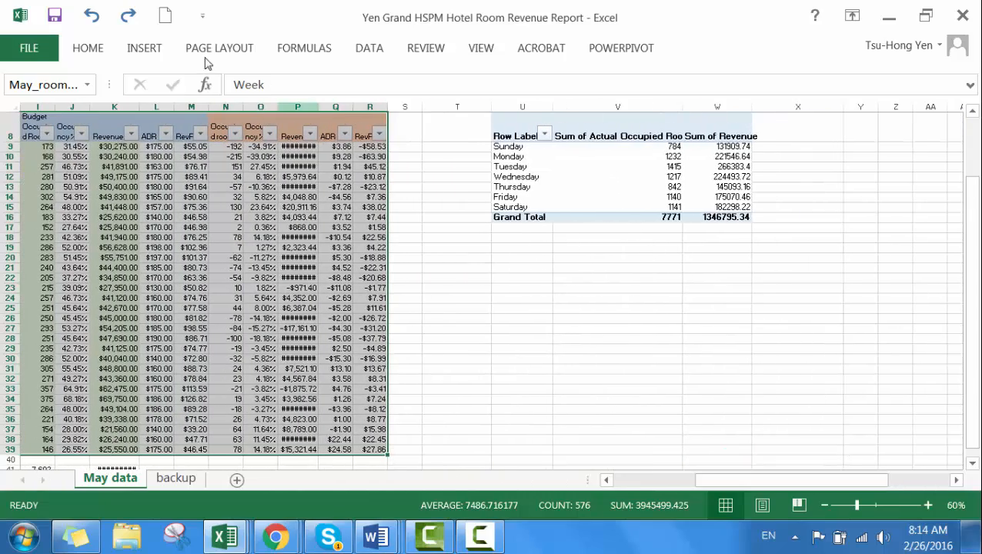
{"action": "left_click", "coordinate": [149, 50]}
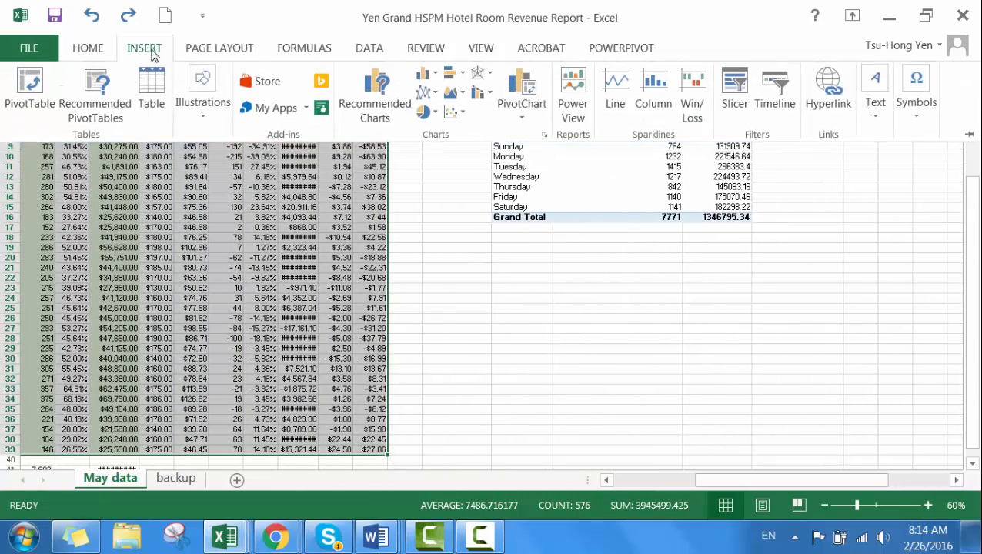
{"action": "left_click", "coordinate": [29, 88]}
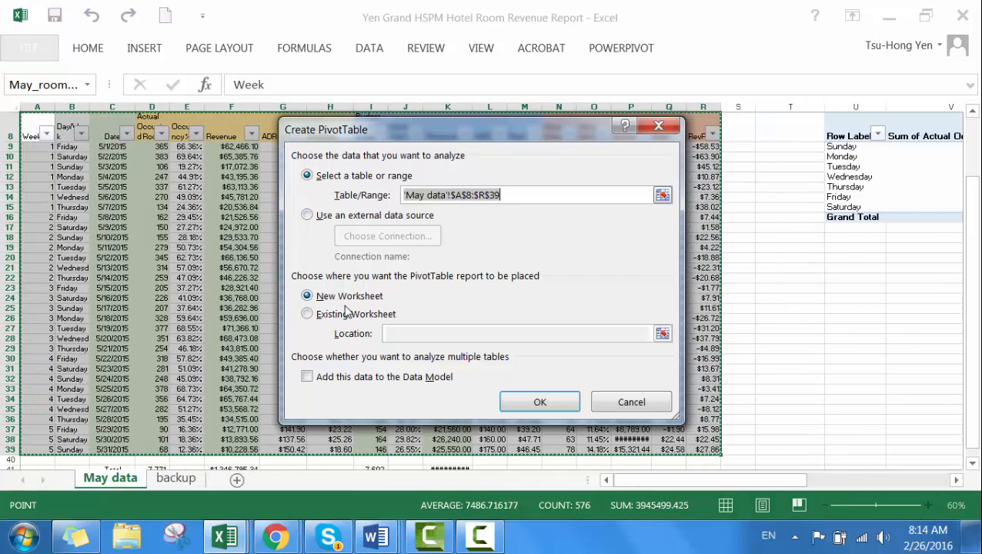
{"action": "left_click", "coordinate": [307, 315]}
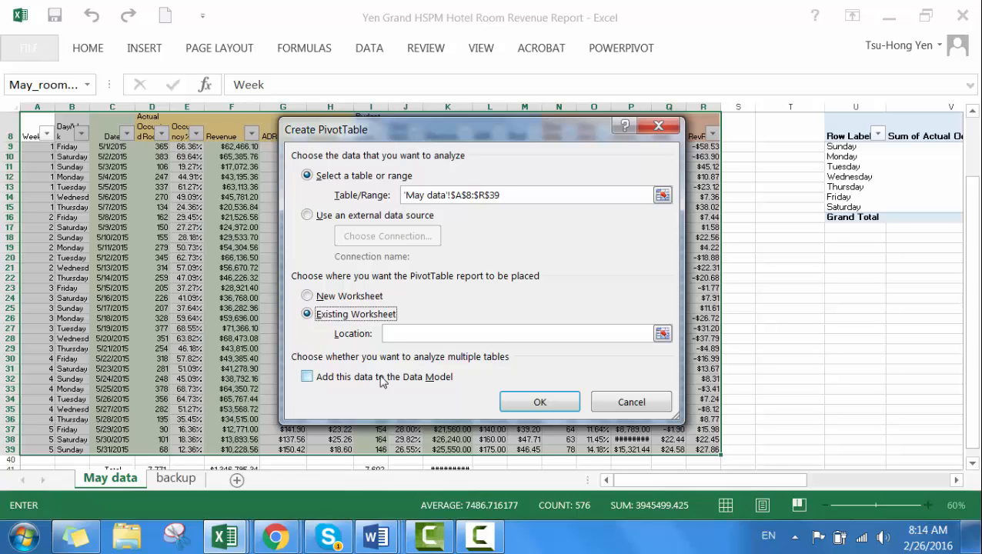
{"action": "left_click", "coordinate": [552, 402]}
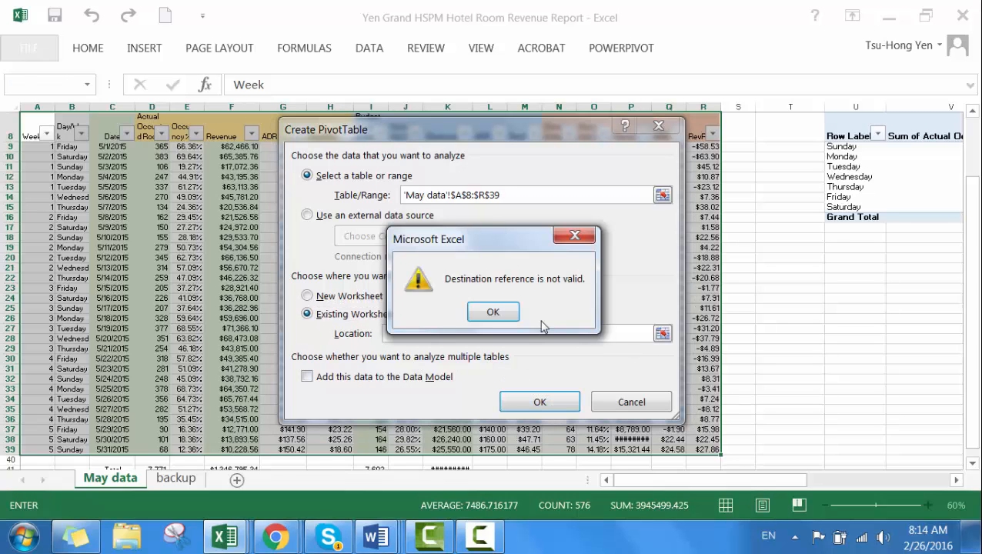
{"action": "left_click", "coordinate": [512, 315]}
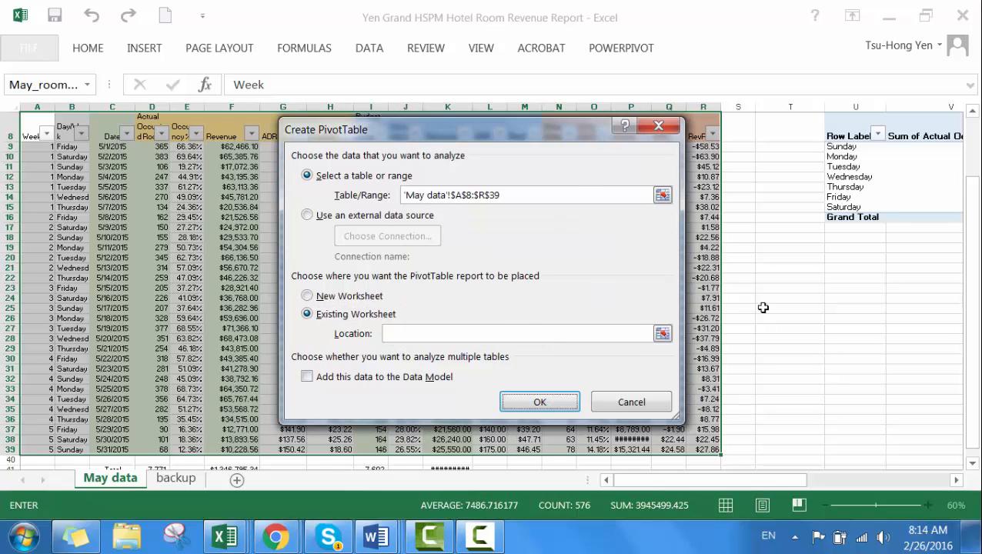
{"action": "left_click", "coordinate": [858, 278]}
{"action": "left_click", "coordinate": [570, 400]}
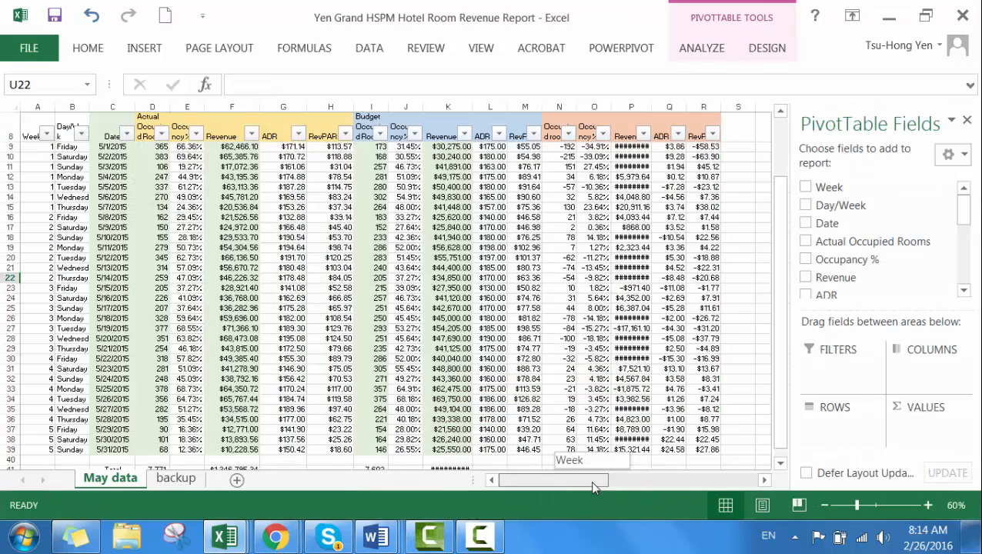
Step: Lay out the pivot table at U22 with Week as rows, Day/Week as columns and the sum of Actual Occupied Rooms as values
{"action": "left_click_drag", "start_coordinate": [590, 480], "coordinate": [700, 480]}
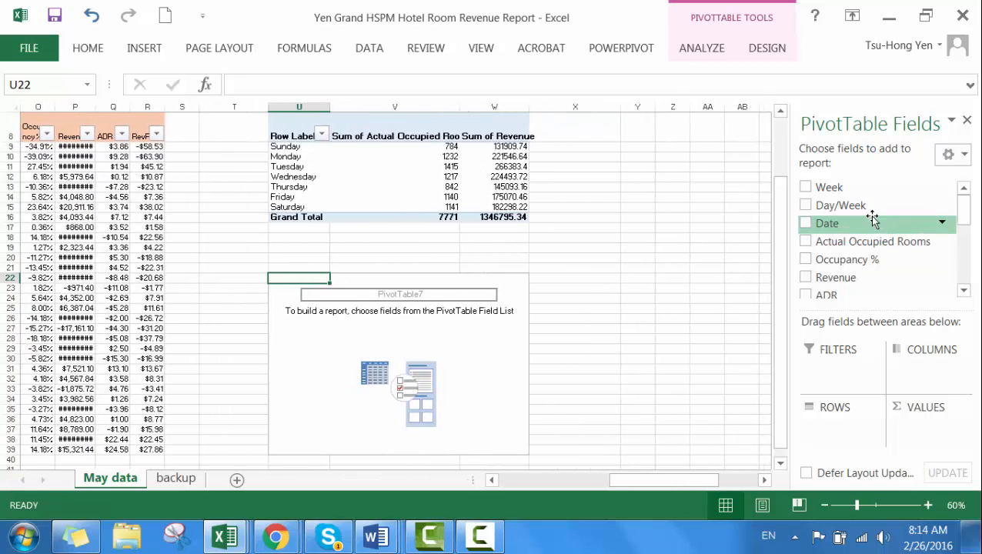
{"action": "left_click", "coordinate": [810, 193]}
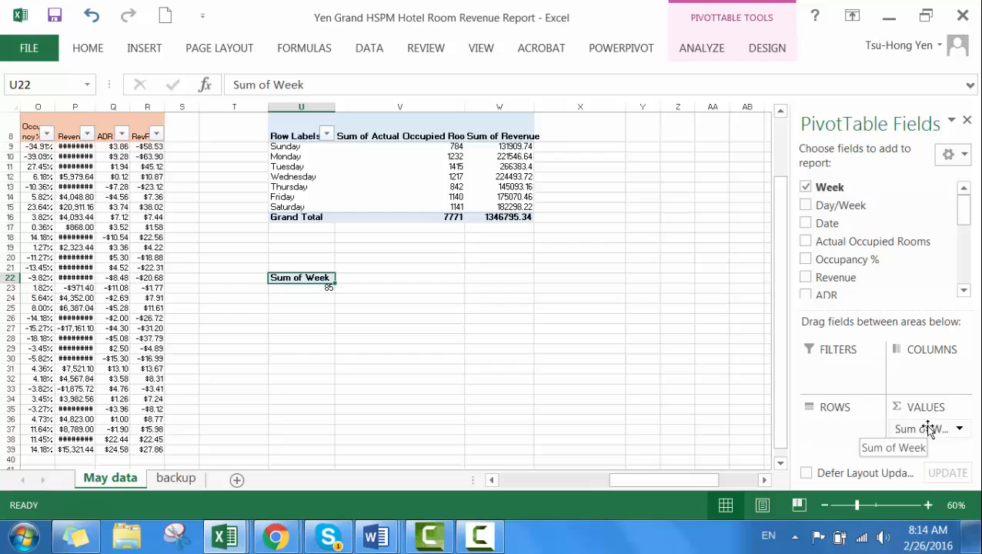
{"action": "left_click_drag", "start_coordinate": [927, 431], "coordinate": [846, 435]}
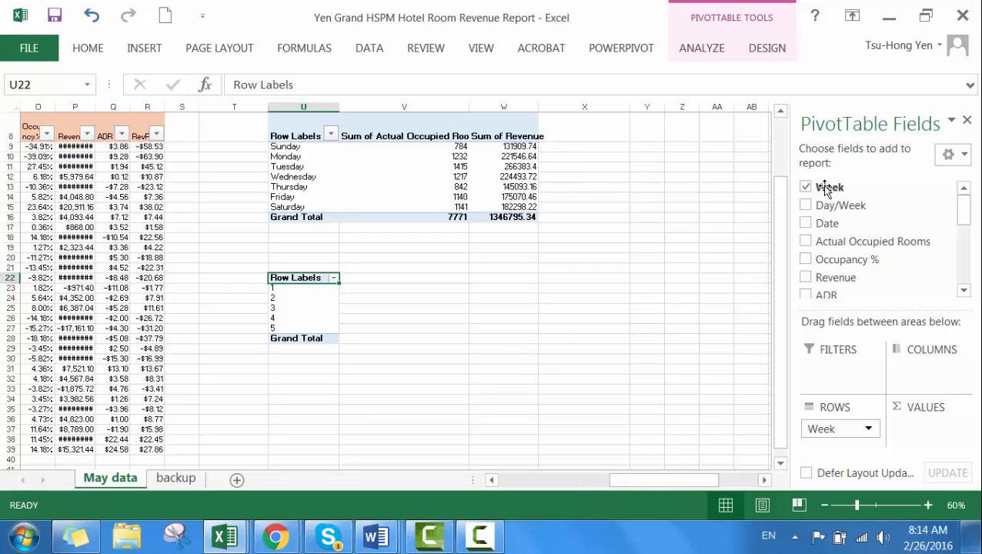
{"action": "left_click", "coordinate": [808, 208]}
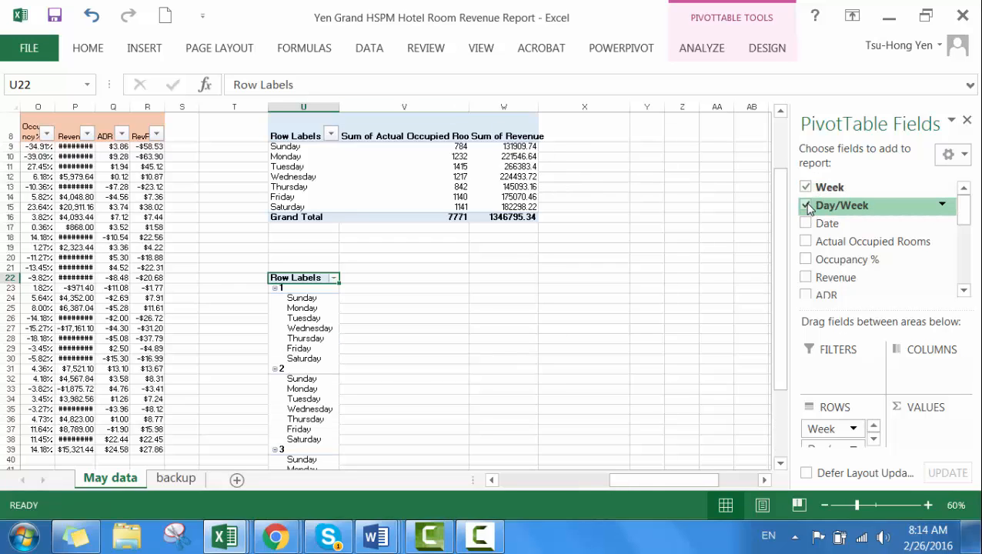
{"action": "left_click_drag", "start_coordinate": [847, 450], "coordinate": [928, 374]}
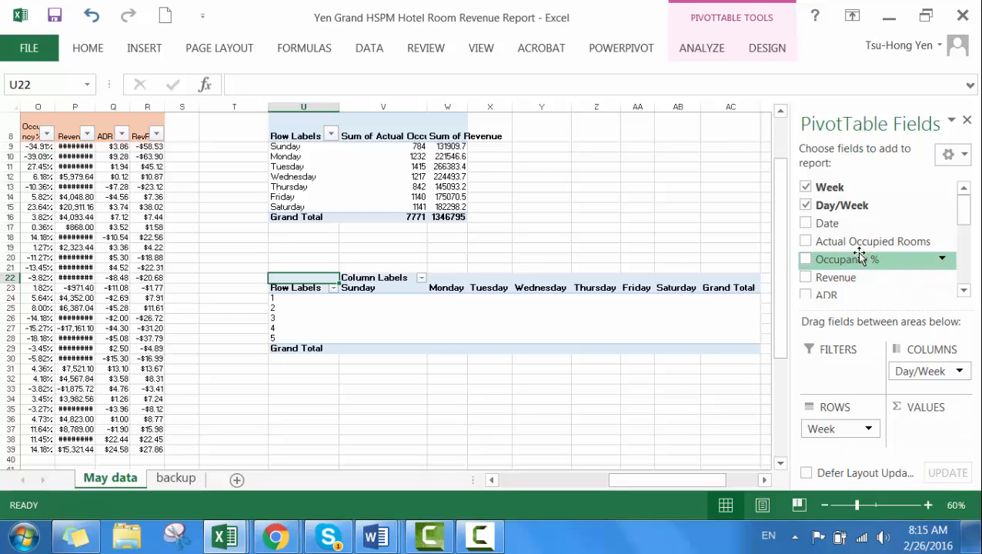
{"action": "left_click", "coordinate": [805, 242]}
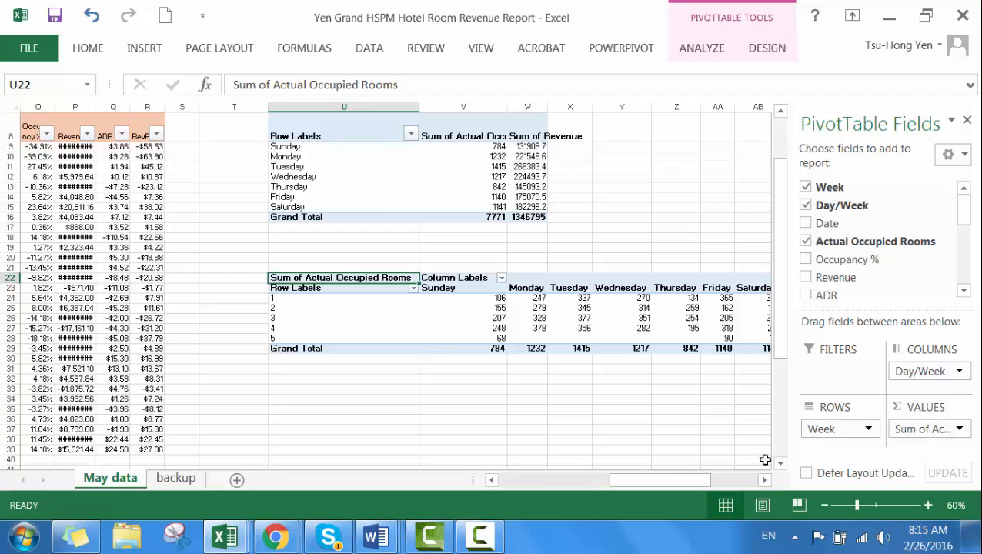
{"action": "left_click_drag", "start_coordinate": [698, 485], "coordinate": [736, 483]}
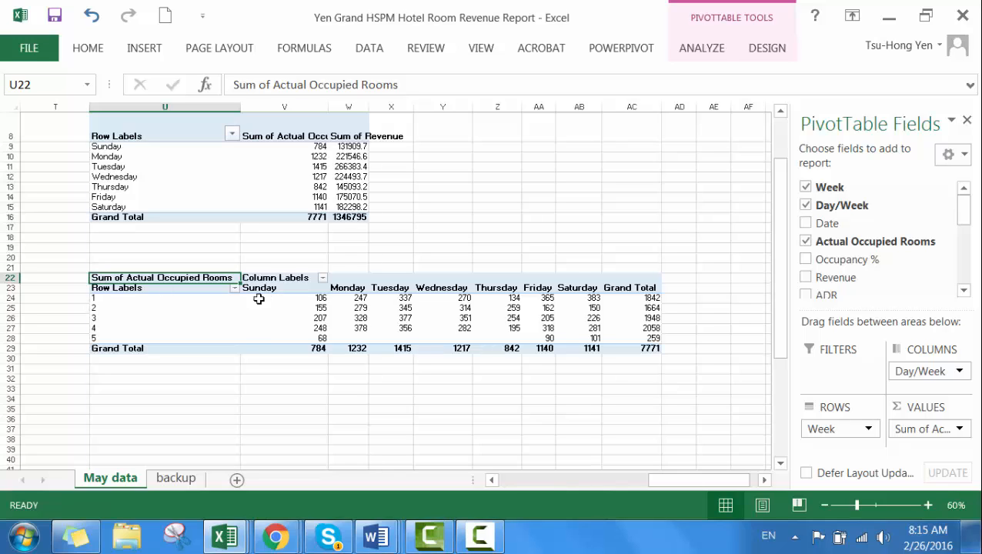
Step: Highlight the Sunday column of the weekly pivot table, cells V23:V29, with a yellow fill
{"action": "mouse_move", "coordinate": [282, 299]}
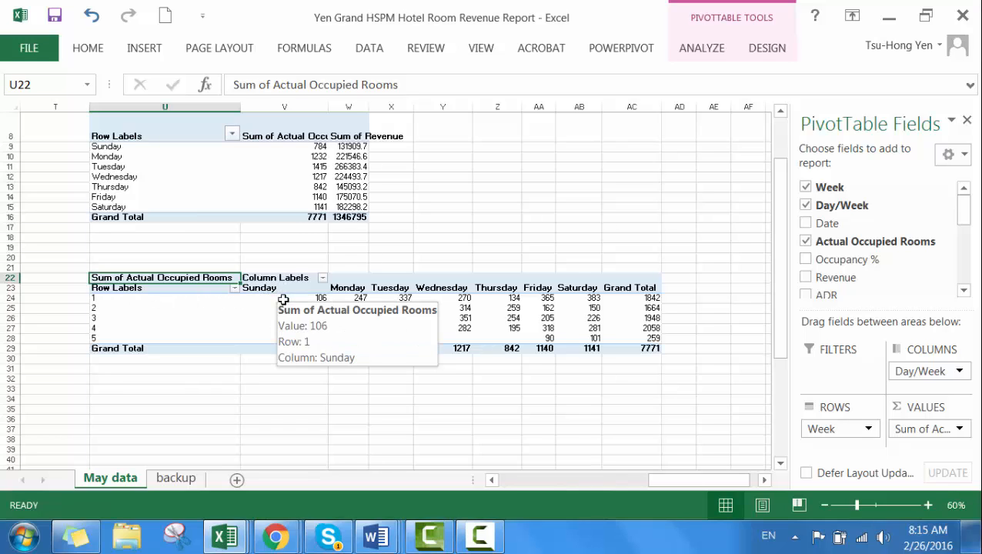
{"action": "mouse_move", "coordinate": [348, 304]}
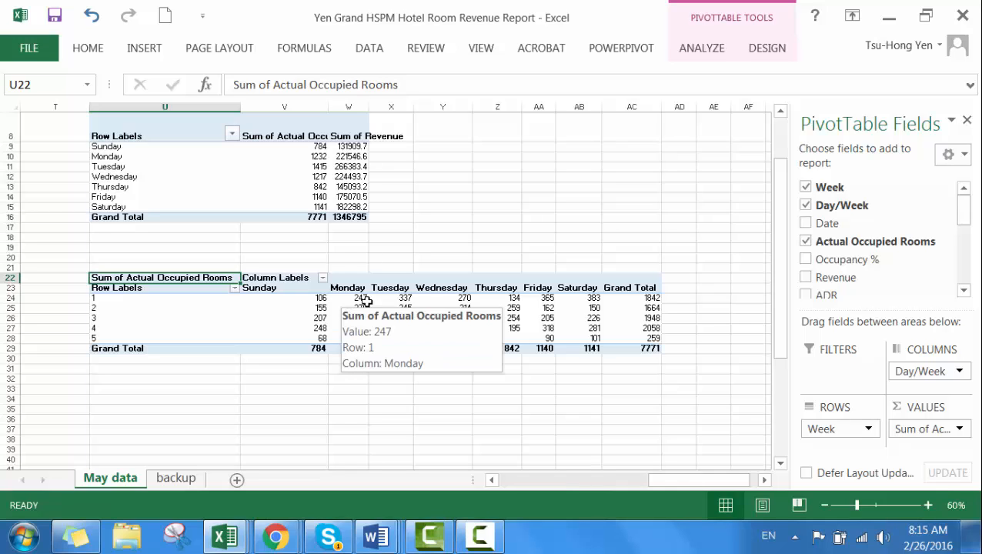
{"action": "mouse_move", "coordinate": [387, 302]}
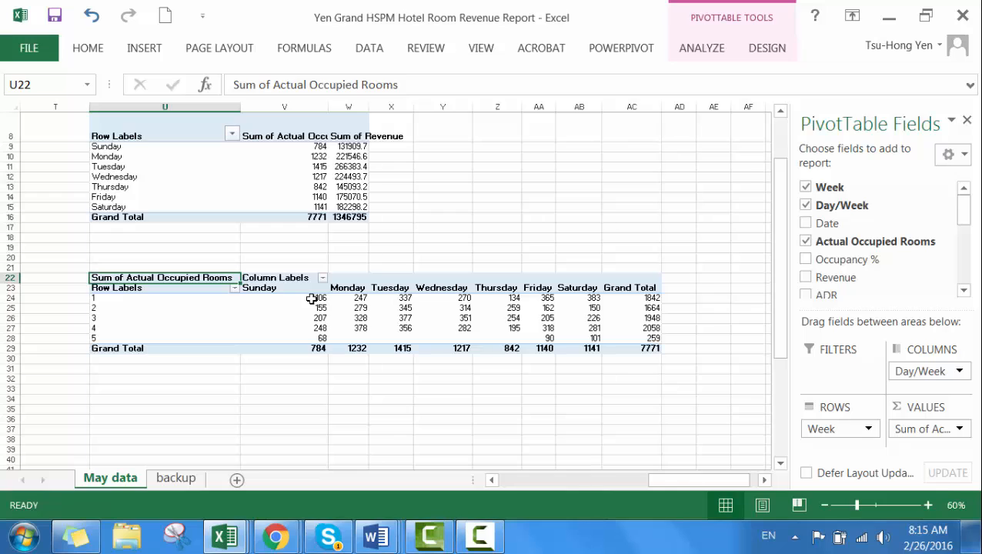
{"action": "left_click_drag", "start_coordinate": [275, 287], "coordinate": [280, 351]}
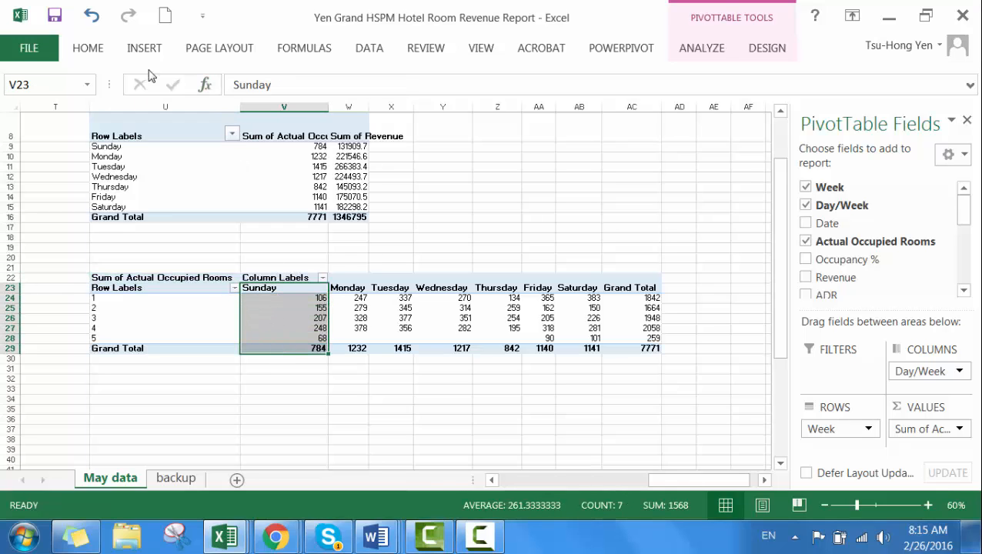
{"action": "left_click", "coordinate": [91, 54]}
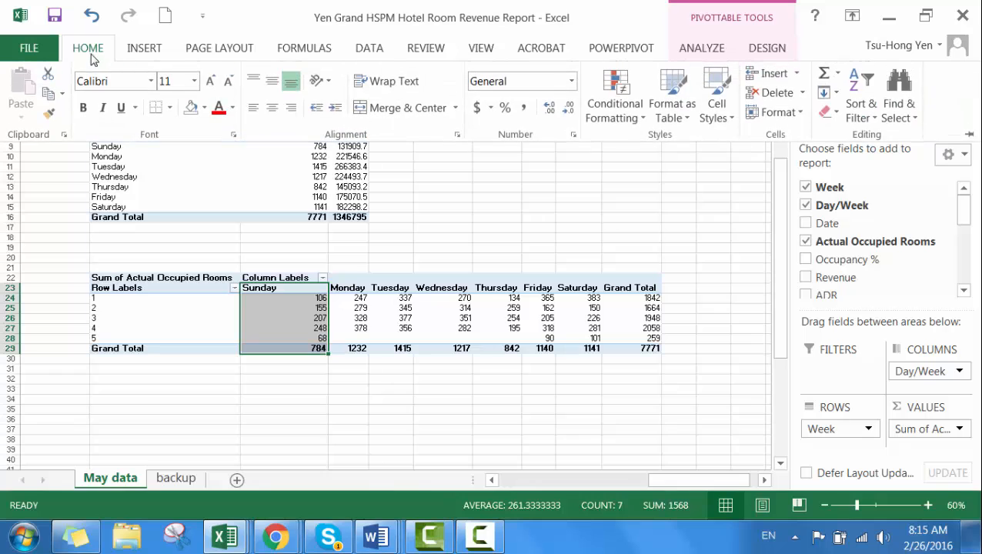
{"action": "left_click", "coordinate": [206, 108]}
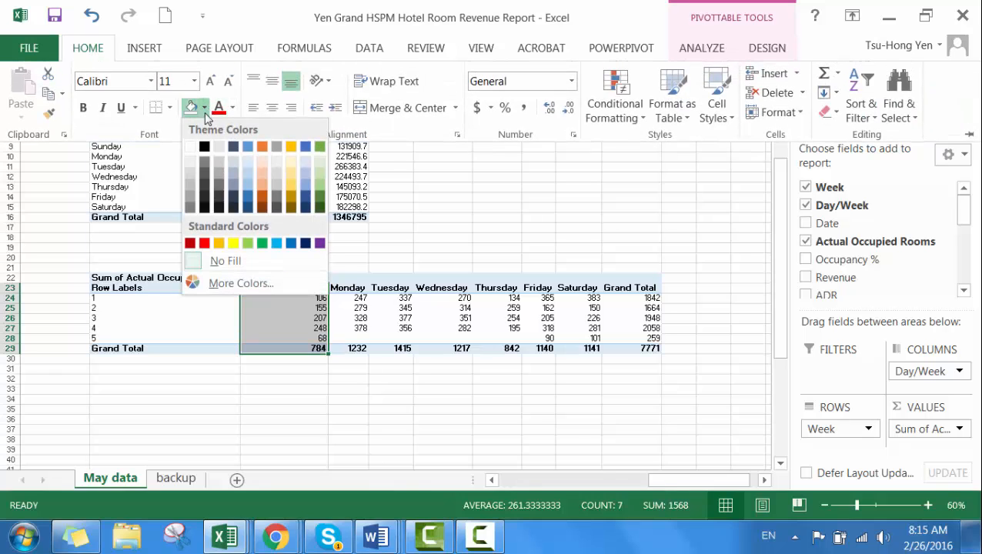
{"action": "left_click", "coordinate": [231, 244]}
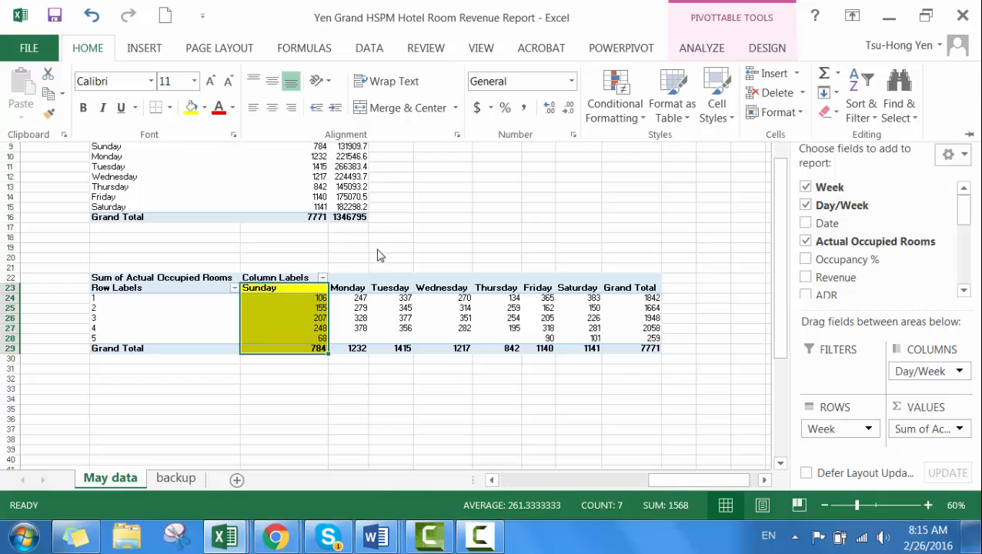
{"action": "left_click", "coordinate": [377, 255]}
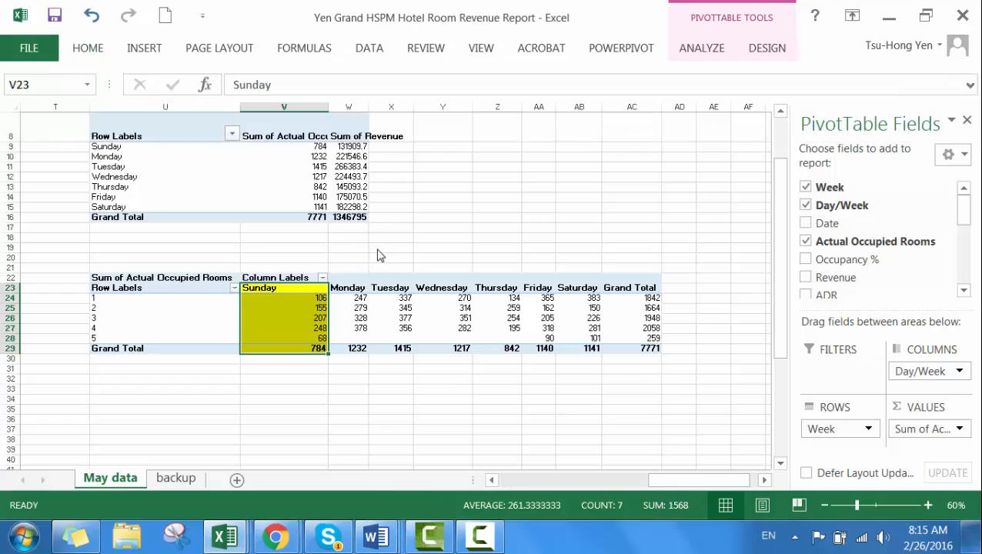
{"action": "left_click", "coordinate": [689, 317]}
Step: Insert a 2-D clustered column PivotChart from the weekly pivot table range U23:AC29
{"action": "left_click_drag", "start_coordinate": [126, 290], "coordinate": [658, 349]}
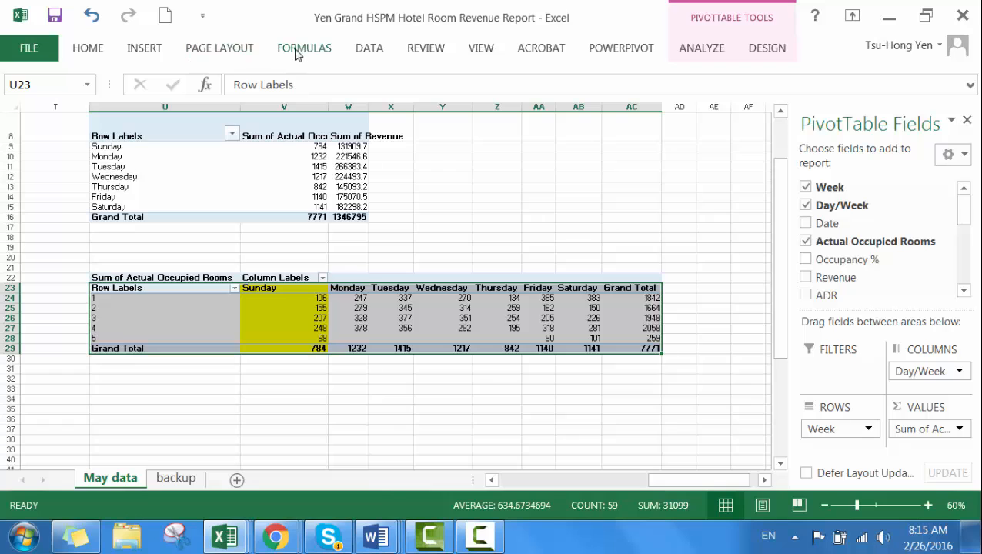
{"action": "left_click", "coordinate": [140, 49]}
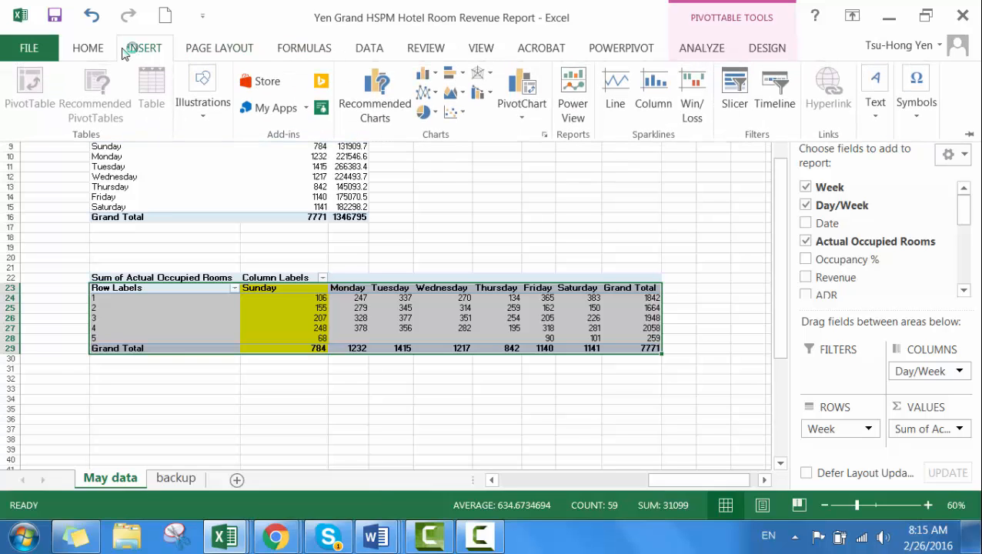
{"action": "left_click", "coordinate": [428, 94]}
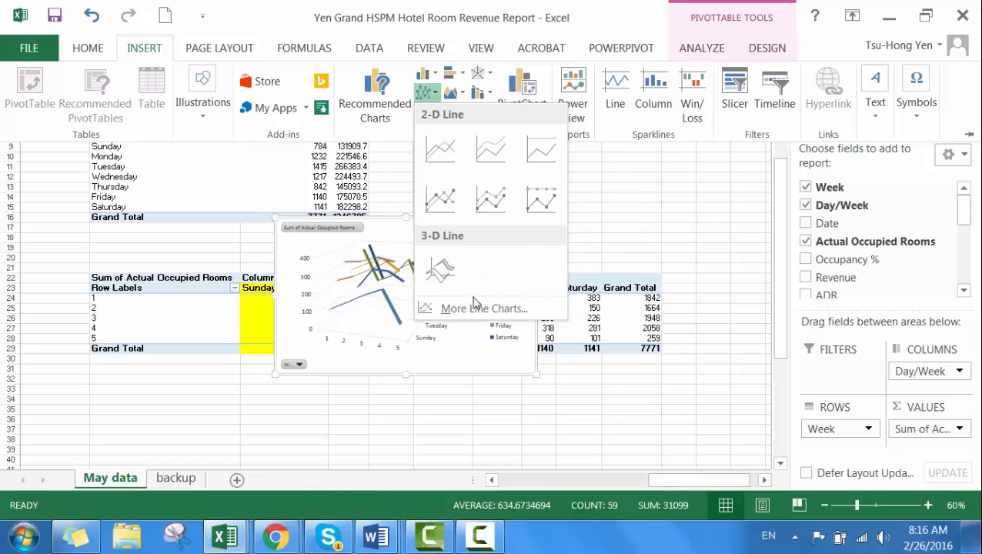
{"action": "left_click", "coordinate": [420, 80]}
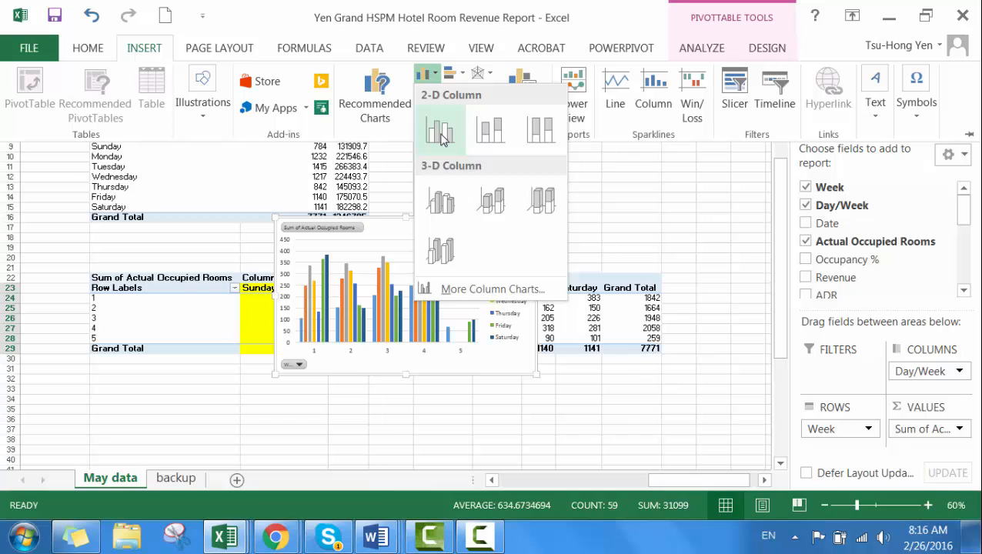
{"action": "left_click", "coordinate": [441, 137]}
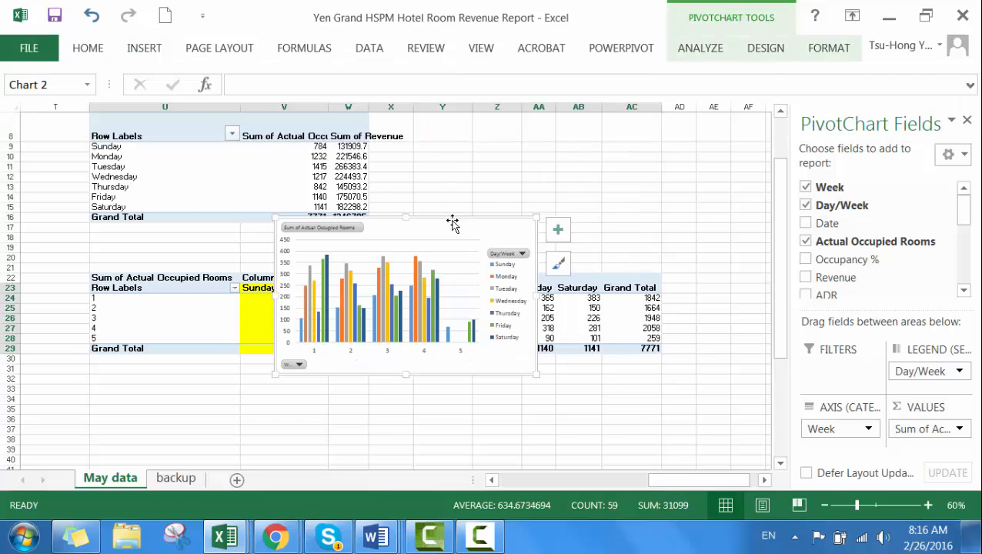
Step: Move the column chart below the weekly pivot table and enlarge it to span about columns U to AC and rows 32 to 54
{"action": "left_click_drag", "start_coordinate": [452, 225], "coordinate": [398, 377]}
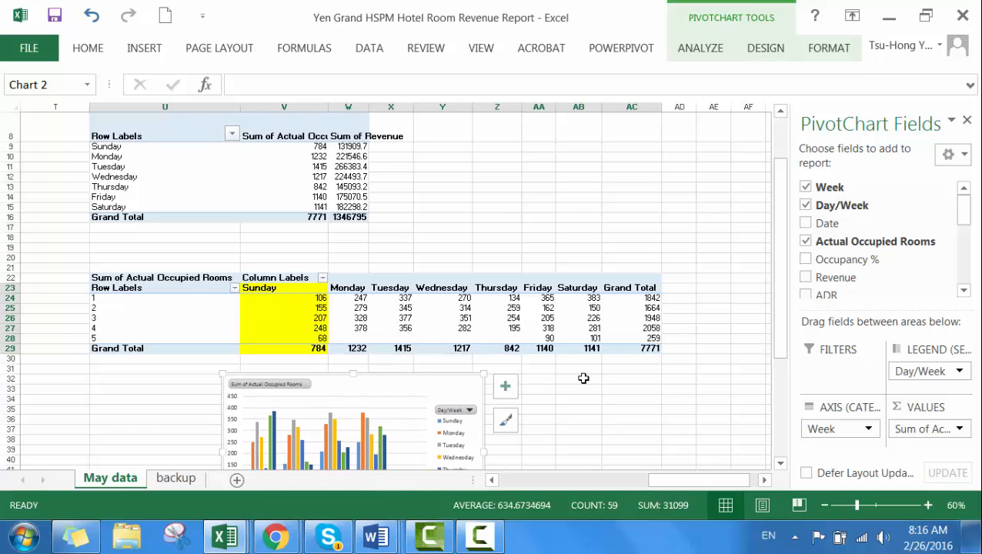
{"action": "scroll", "coordinate": [705, 254], "scroll_direction": "down", "scroll_amount": 1}
{"action": "scroll", "coordinate": [710, 248], "scroll_direction": "down", "scroll_amount": 2}
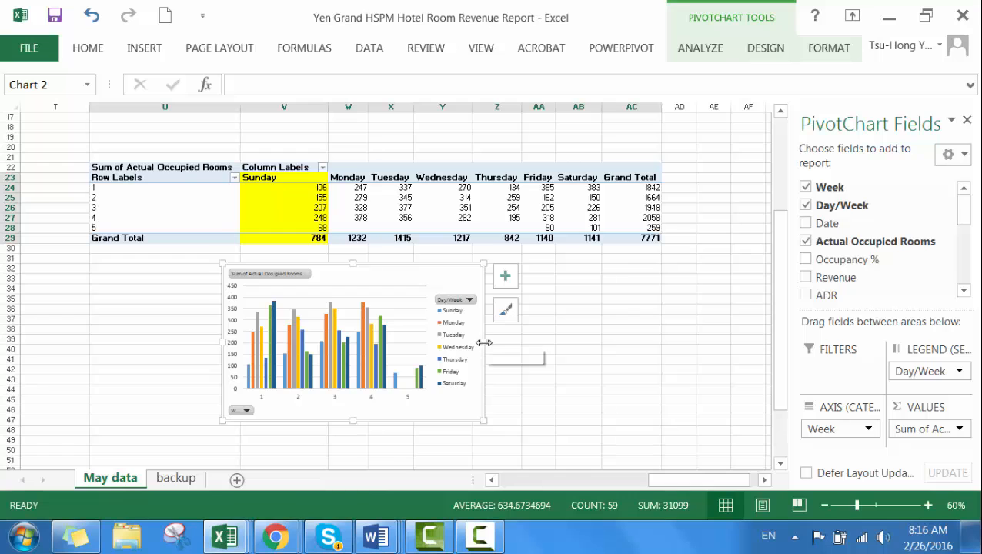
{"action": "left_click_drag", "start_coordinate": [486, 342], "coordinate": [616, 342]}
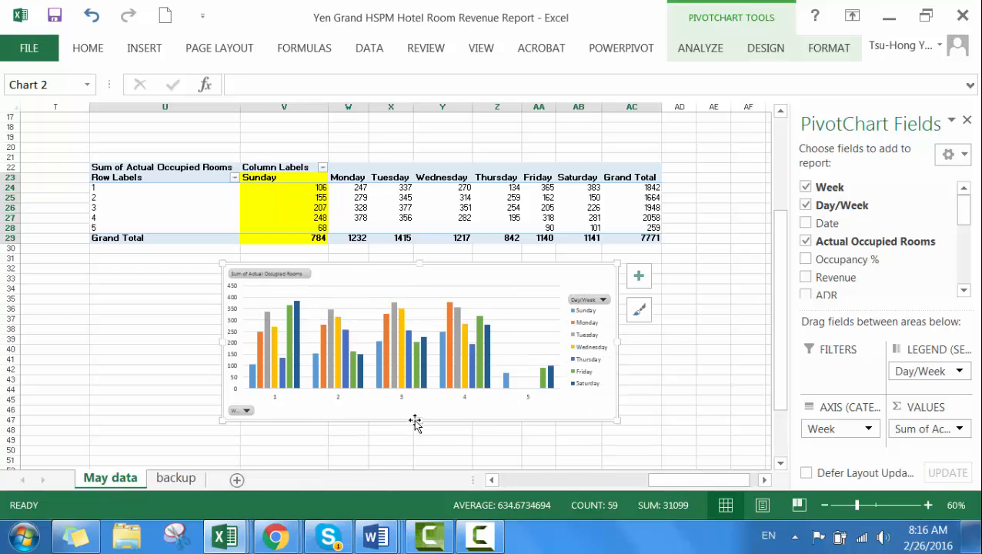
{"action": "left_click_drag", "start_coordinate": [419, 420], "coordinate": [416, 466]}
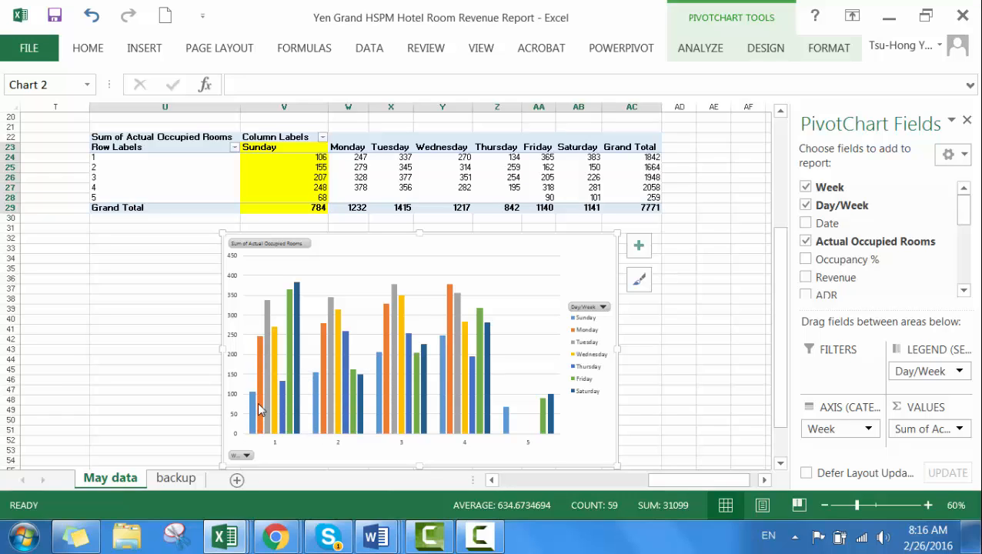
{"action": "mouse_move", "coordinate": [251, 407]}
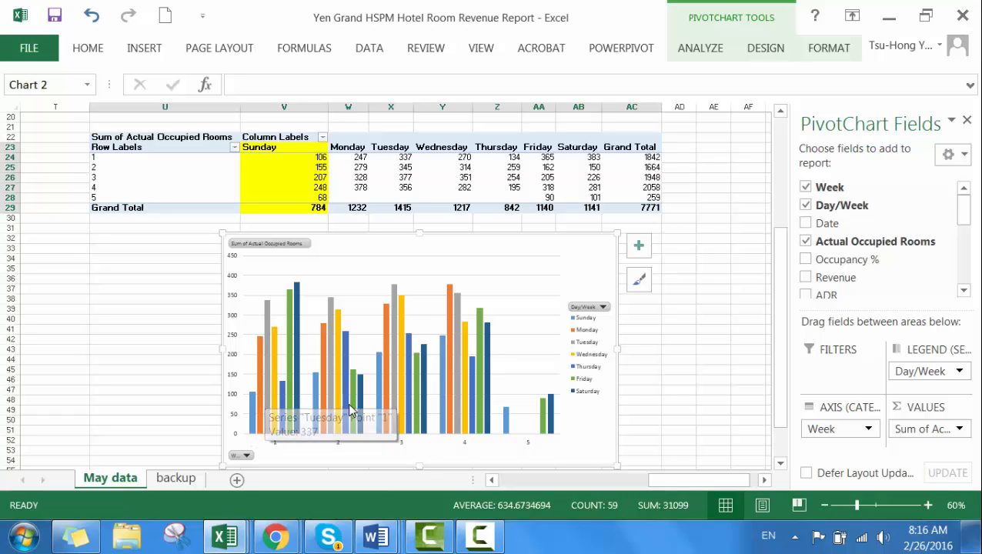
{"action": "mouse_move", "coordinate": [351, 401]}
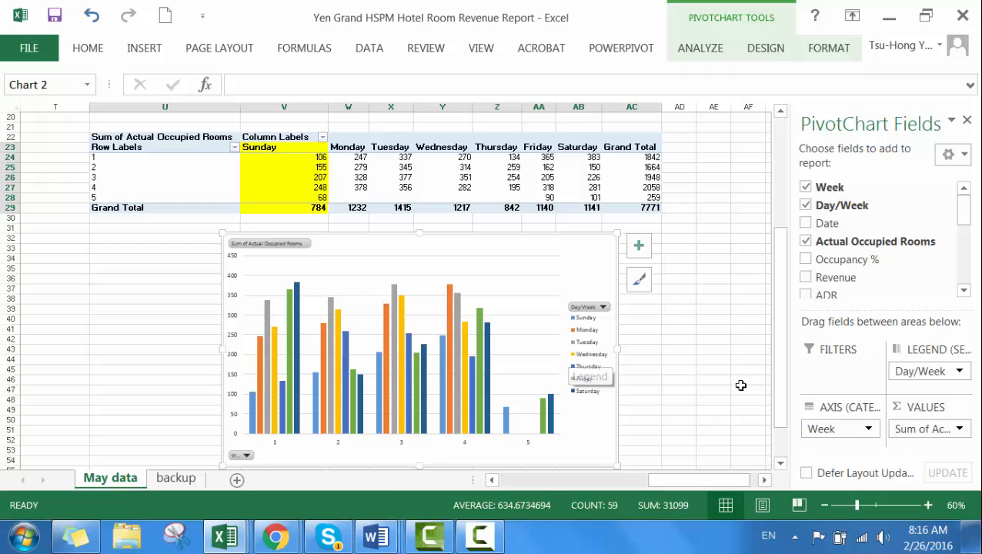
{"action": "mouse_move", "coordinate": [480, 536]}
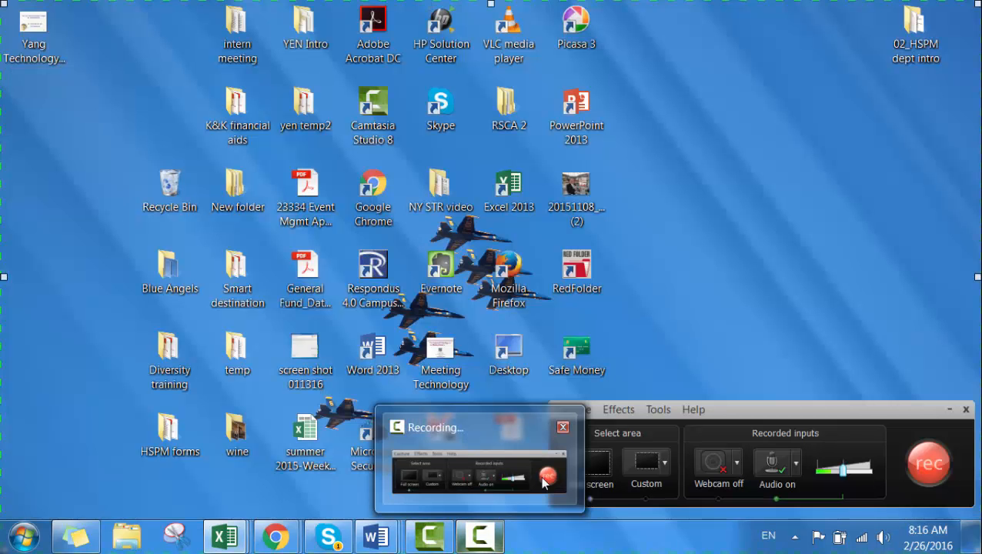
{"action": "left_click", "coordinate": [544, 481]}
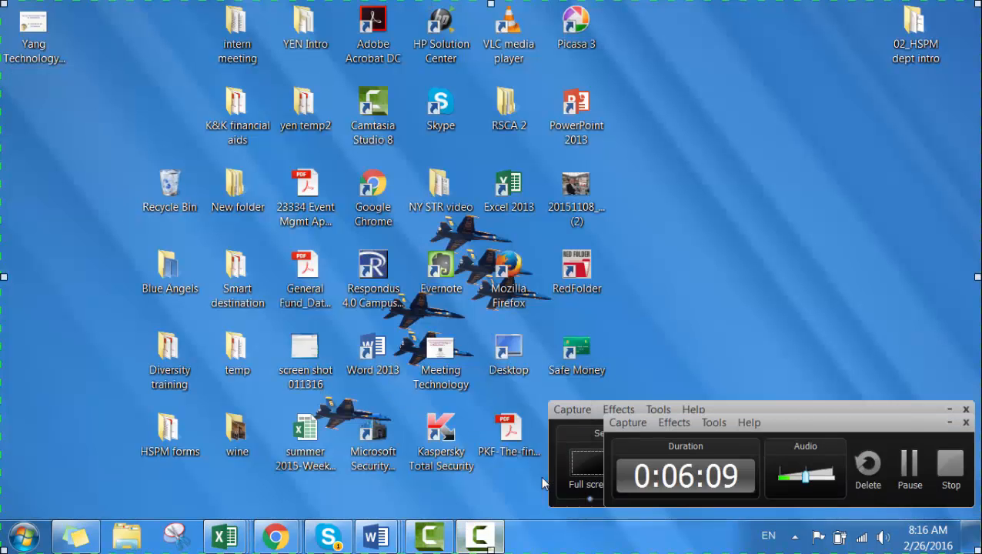